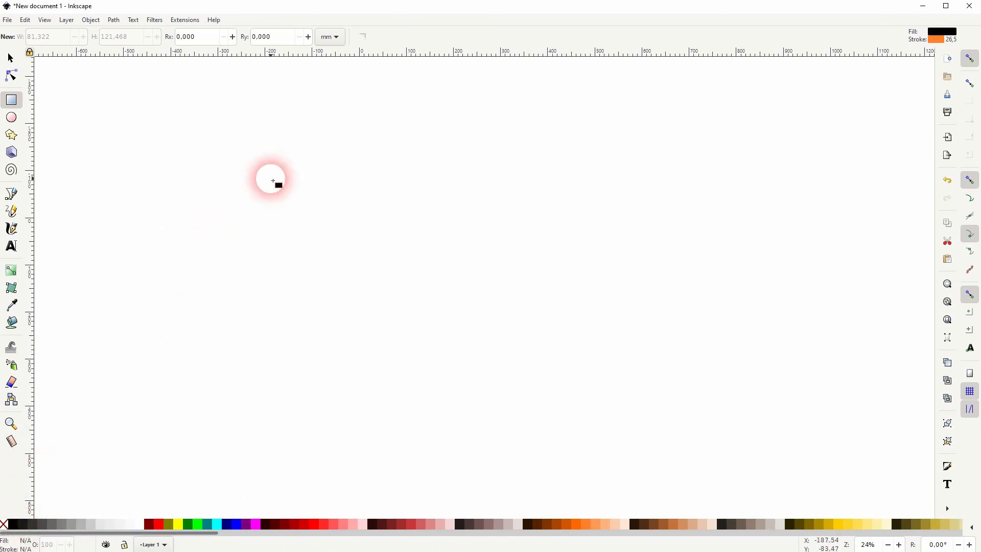
# - Draw a black rectangle about 114 by 181 mm and duplicate it into an evenly spaced row of four
pyautogui.moveTo(305, 193); pyautogui.dragTo(360, 280)
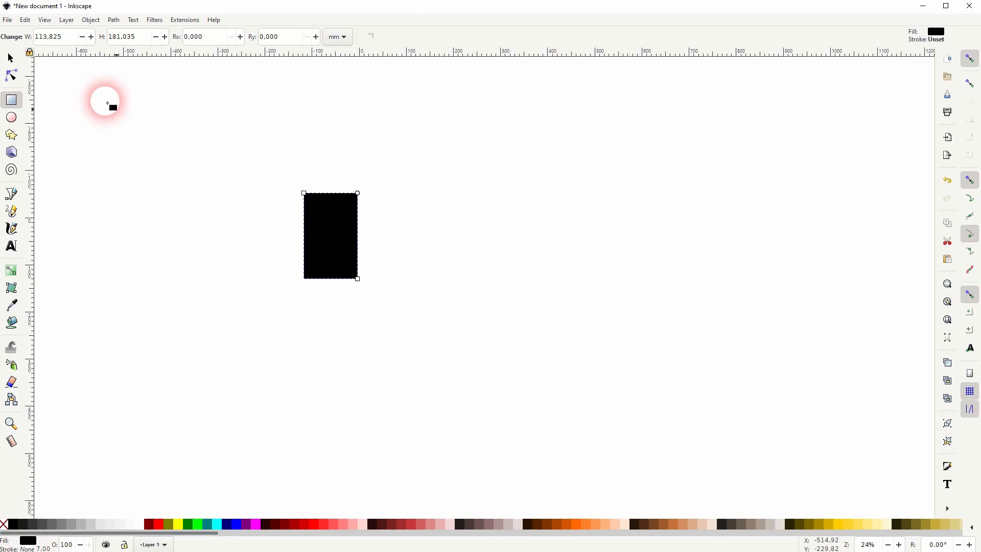
pyautogui.click(12, 60)
pyautogui.moveTo(345, 232); pyautogui.dragTo(497, 365)
pyautogui.hotkey('ctrl', 'd')
pyautogui.hotkey('ctrl', 'd')
pyautogui.hotkey('ctrl', 'd')
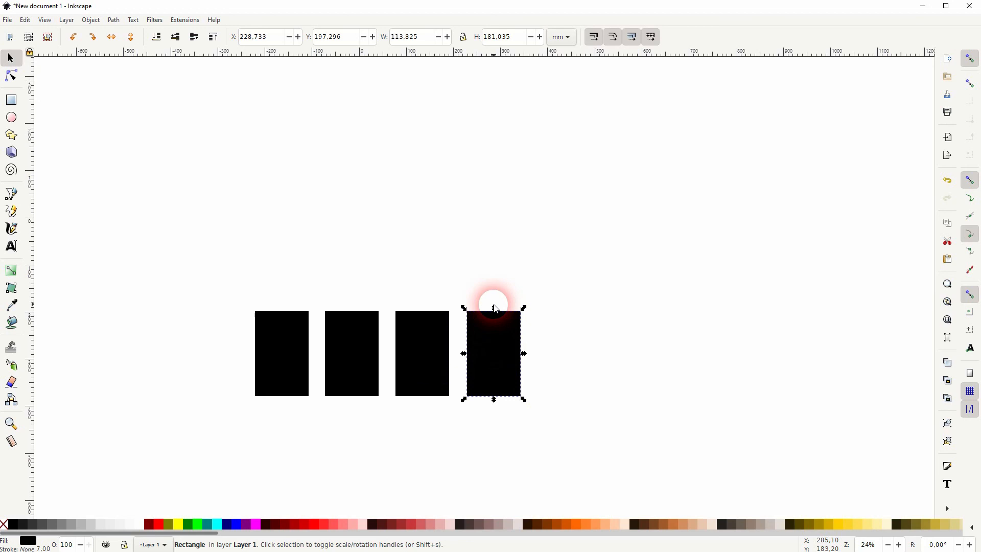
# - Stretch the second, third and fourth rectangles upward into ascending bars, the third about 343 mm and the fourth about 428 mm tall
pyautogui.click(495, 289)
pyautogui.click(499, 341)
pyautogui.moveTo(501, 306); pyautogui.dragTo(496, 194)
pyautogui.click(403, 338)
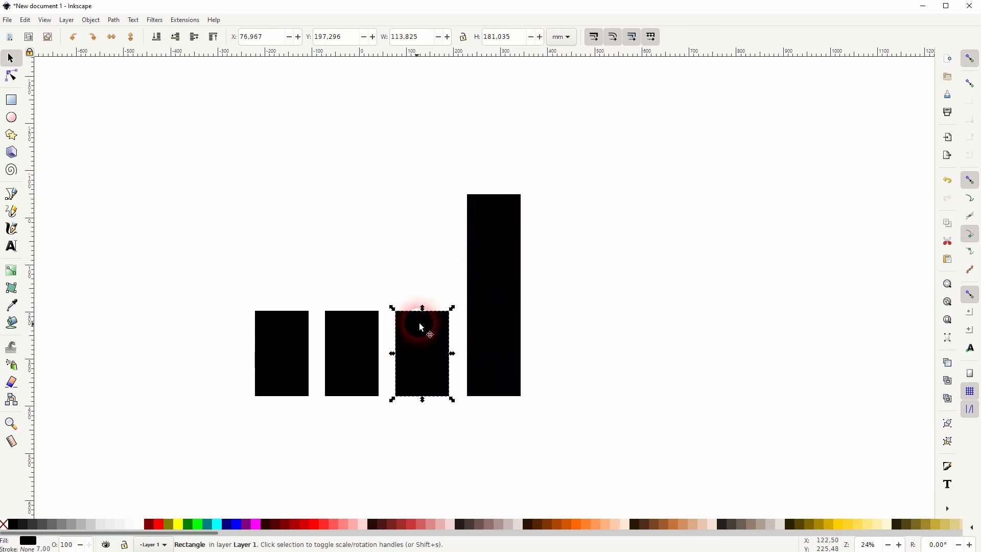
pyautogui.moveTo(419, 302); pyautogui.dragTo(417, 249)
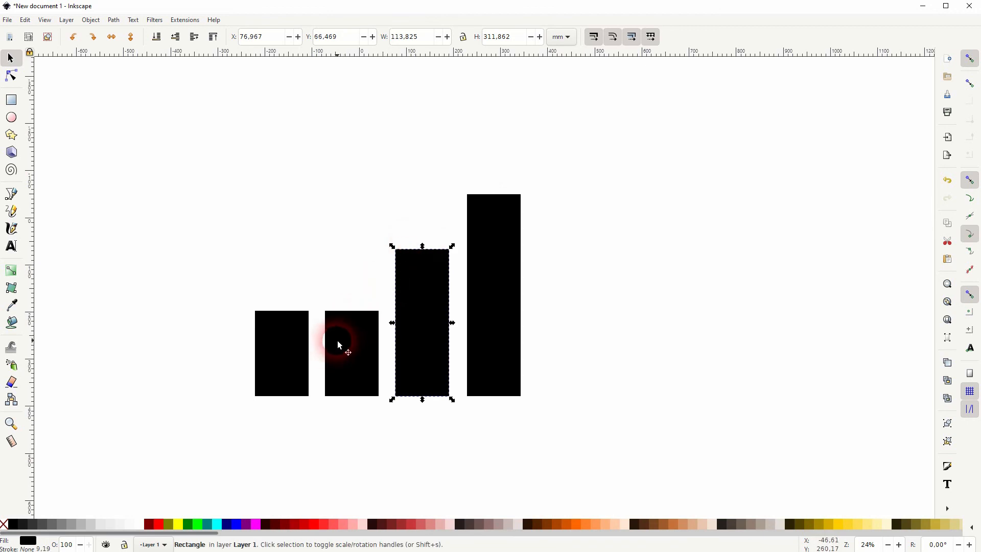
pyautogui.moveTo(353, 310); pyautogui.dragTo(354, 279)
pyautogui.click(424, 261)
pyautogui.scroll(2, 425, 256)
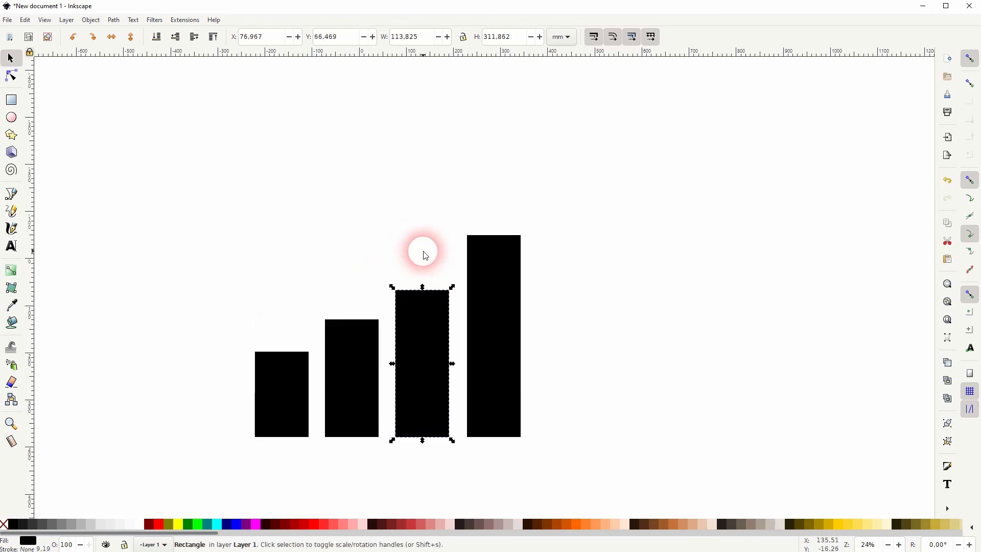
pyautogui.moveTo(427, 295); pyautogui.dragTo(425, 283)
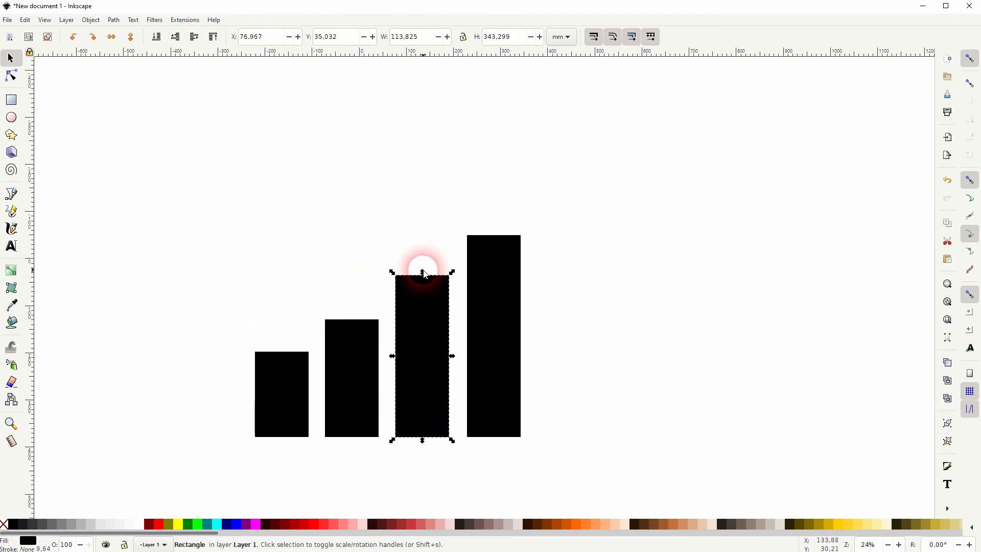
# - Set the height of the tallest bar to 400 mm and that of the third bar to 300 mm
pyautogui.moveTo(508, 38); pyautogui.dragTo(480, 40)
pyautogui.click(513, 280)
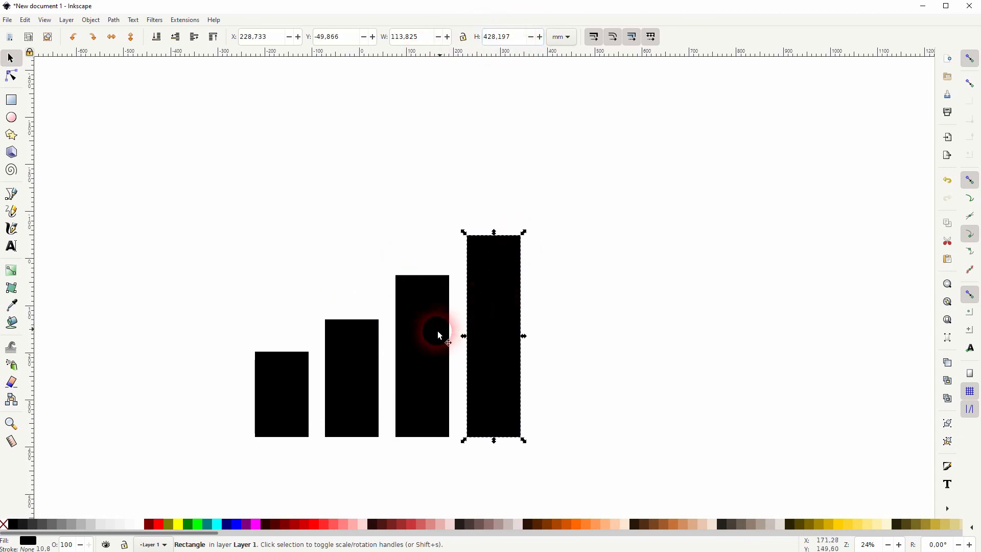
pyautogui.click(350, 364)
pyautogui.click(277, 392)
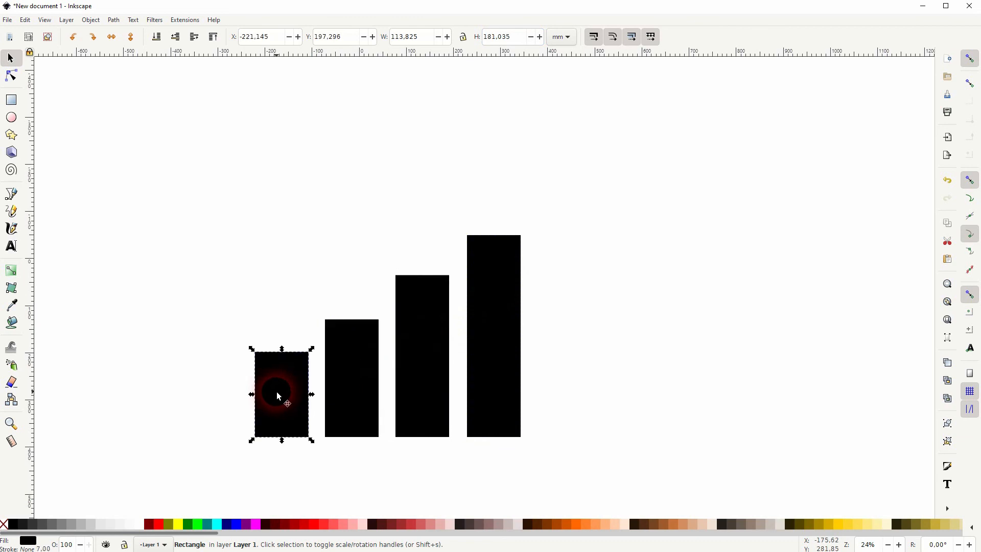
pyautogui.click(525, 256)
pyautogui.moveTo(511, 37); pyautogui.dragTo(477, 47)
pyautogui.write('400')
pyautogui.press('Return')
pyautogui.click(443, 332)
pyautogui.moveTo(531, 41); pyautogui.dragTo(479, 40)
pyautogui.write('300')
pyautogui.press('Return')
# - Set the second bar's height to 200 mm and the first bar's height to 100 mm
pyautogui.click(360, 368)
pyautogui.moveTo(508, 40); pyautogui.dragTo(483, 48)
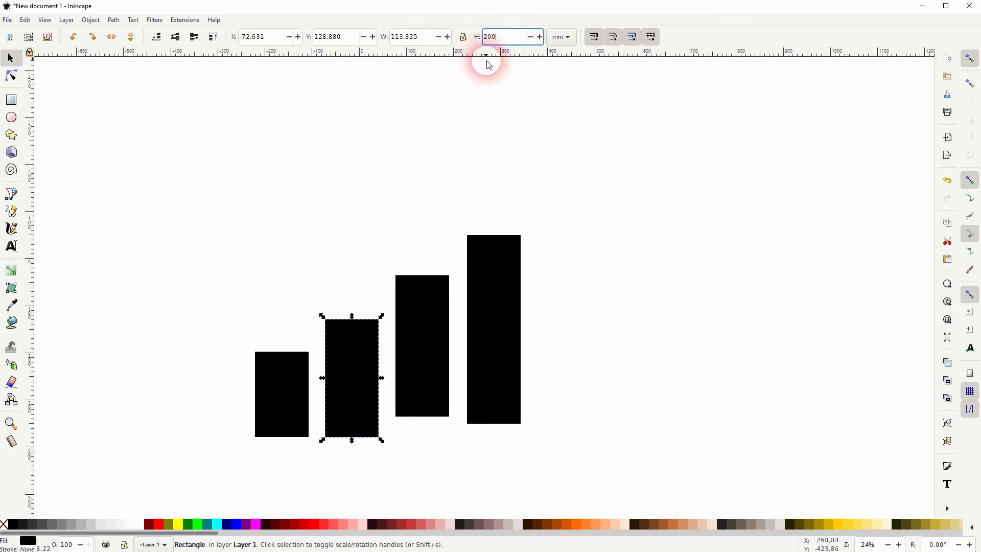
pyautogui.write('200')
pyautogui.click(345, 351)
pyautogui.click(283, 384)
pyautogui.moveTo(514, 37); pyautogui.dragTo(478, 44)
pyautogui.write('100')
pyautogui.press('Return')
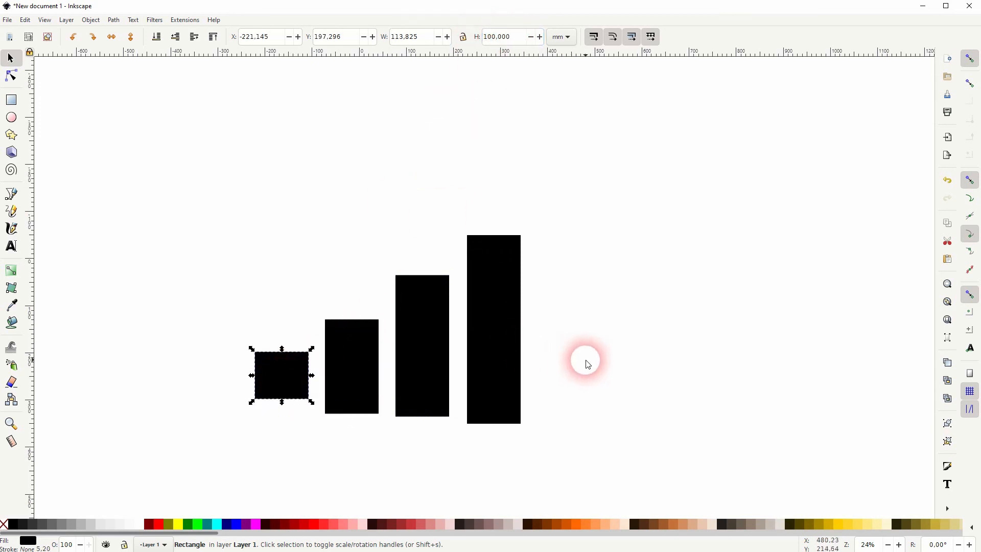
pyautogui.click(595, 357)
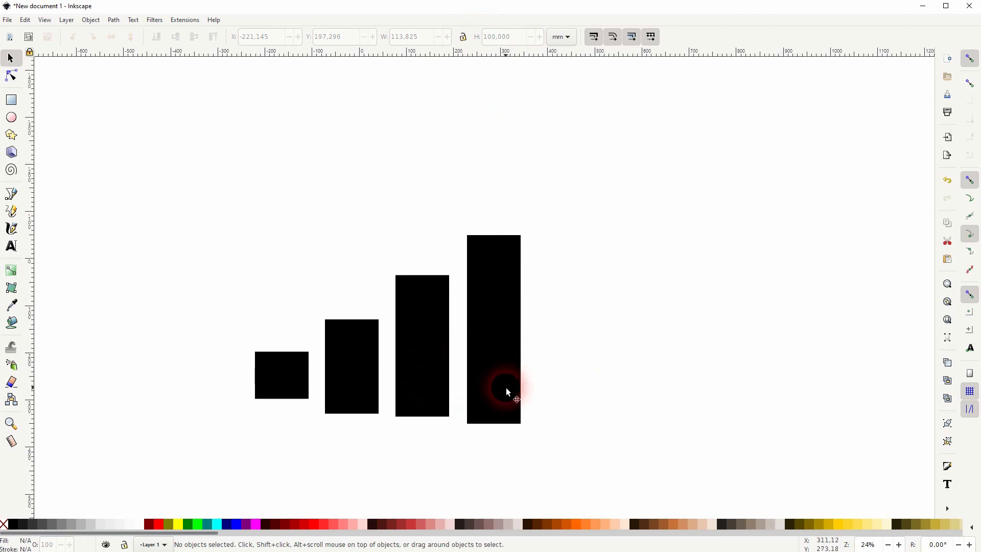
# - Move the fourth, second and first bars so their bottom edges line up with the third bar's
pyautogui.moveTo(498, 397); pyautogui.dragTo(515, 381)
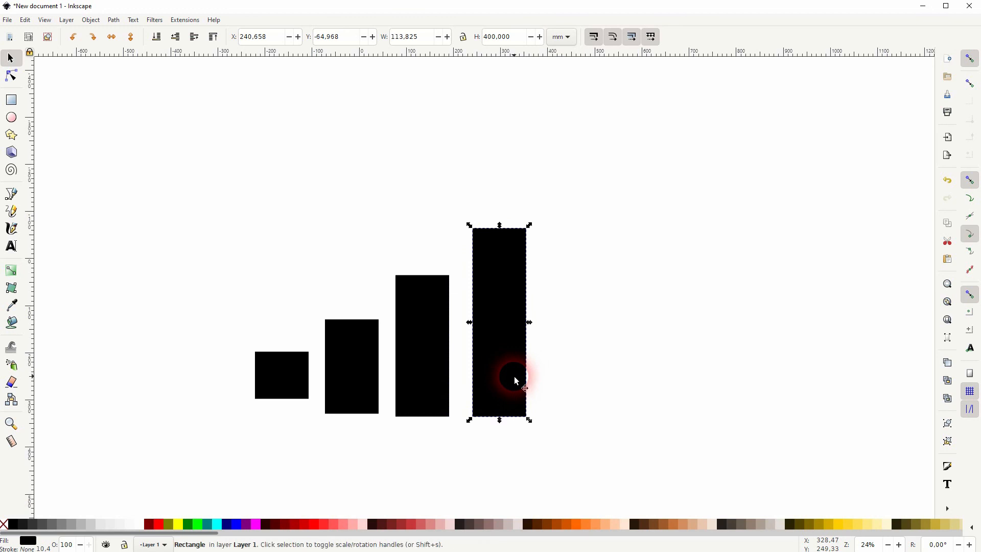
pyautogui.moveTo(360, 383)
pyautogui.mouseDown()
pyautogui.moveTo(376, 389)
pyautogui.moveTo(356, 388)
pyautogui.moveTo(362, 380)
pyautogui.moveTo(345, 370)
pyautogui.mouseUp()
pyautogui.moveTo(285, 384)
pyautogui.mouseDown()
pyautogui.moveTo(304, 400)
pyautogui.moveTo(269, 388)
pyautogui.mouseUp()
# - Distribute all four bars so their centers are horizontally equidistant
pyautogui.moveTo(202, 461); pyautogui.dragTo(636, 142)
pyautogui.click(97, 23)
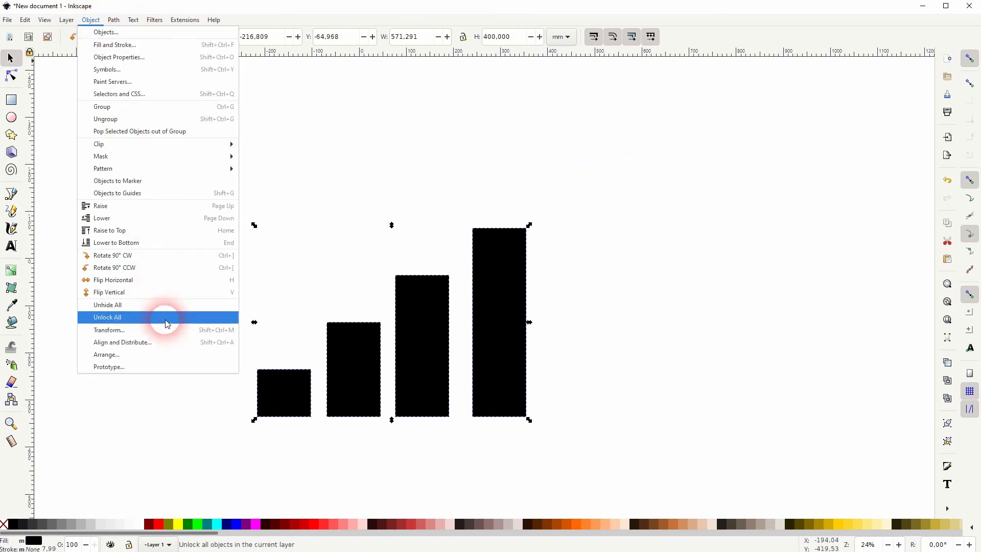
pyautogui.click(158, 341)
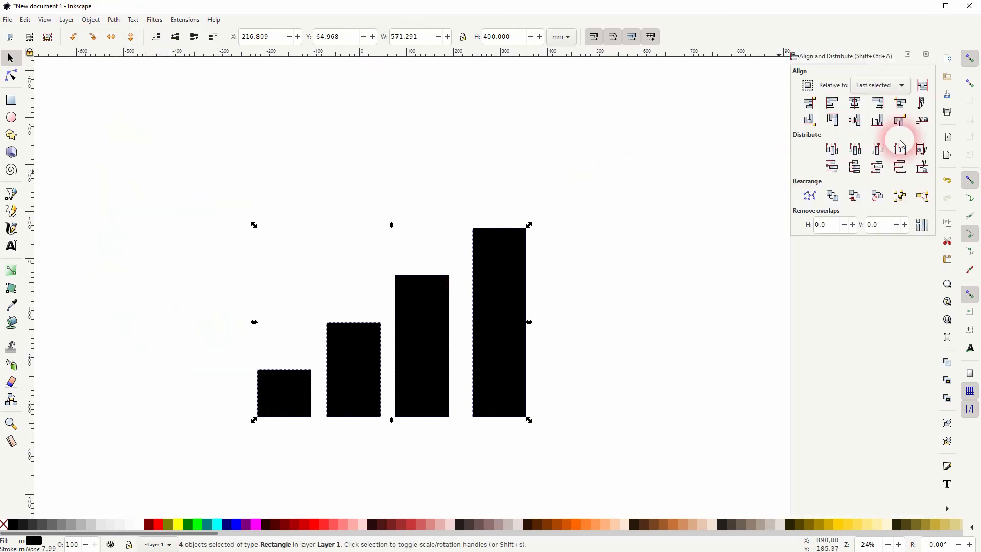
pyautogui.click(856, 156)
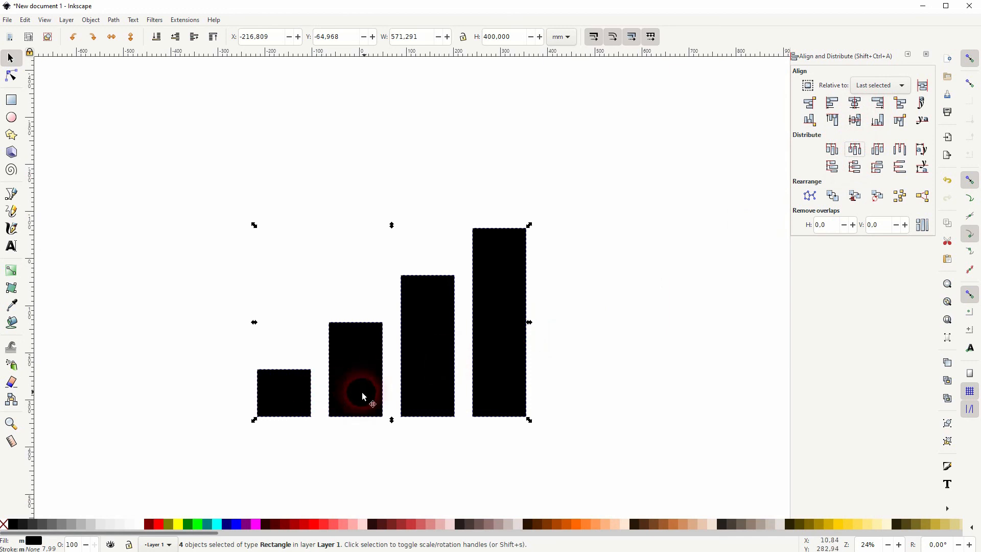
pyautogui.click(926, 54)
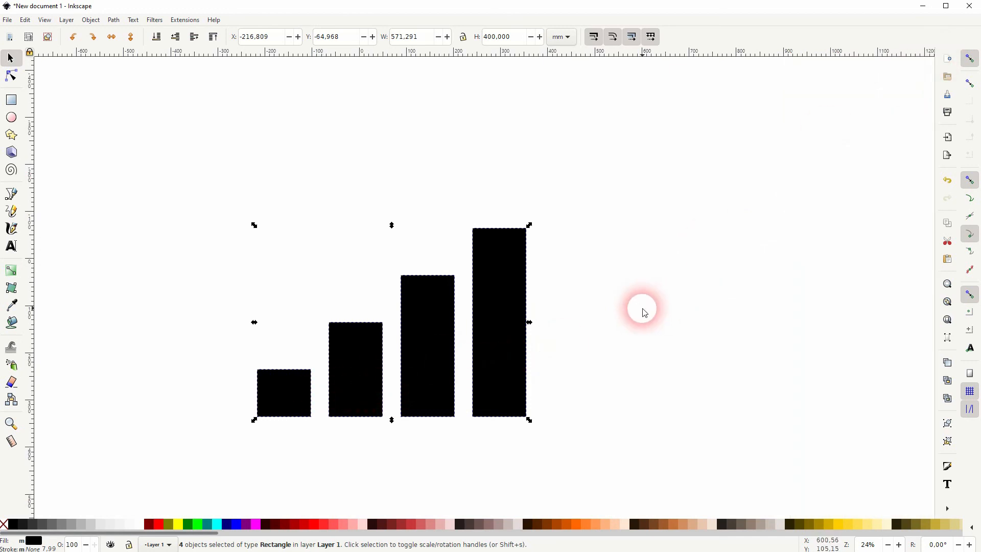
# - Group the four bars and move the group to about X -150, Y -47 mm
pyautogui.hotkey('ctrl', 'g')
pyautogui.moveTo(487, 345); pyautogui.dragTo(522, 354)
pyautogui.click(147, 396)
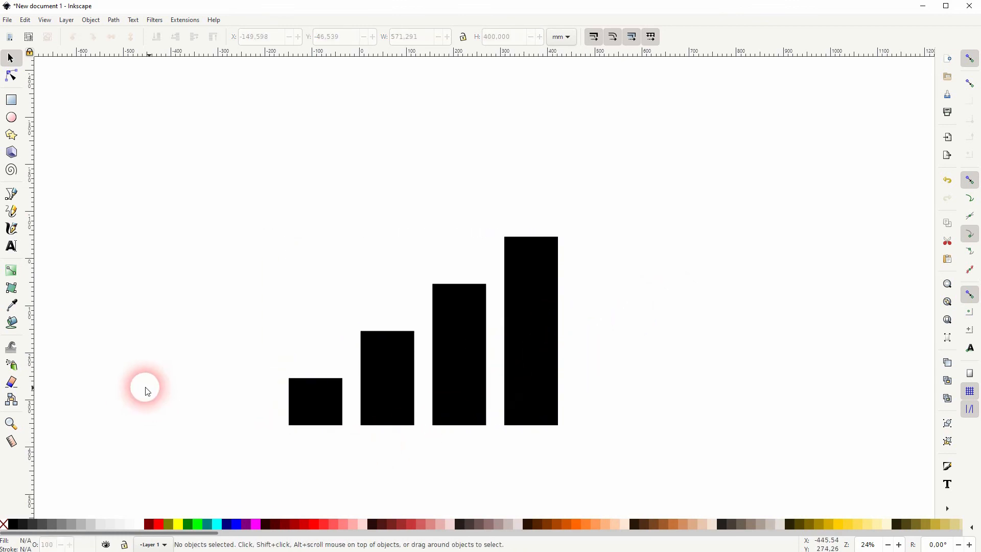
# - Draw a straight rising line above the bars with the Pen tool, about 316 mm wide and 286 mm high
pyautogui.click(12, 193)
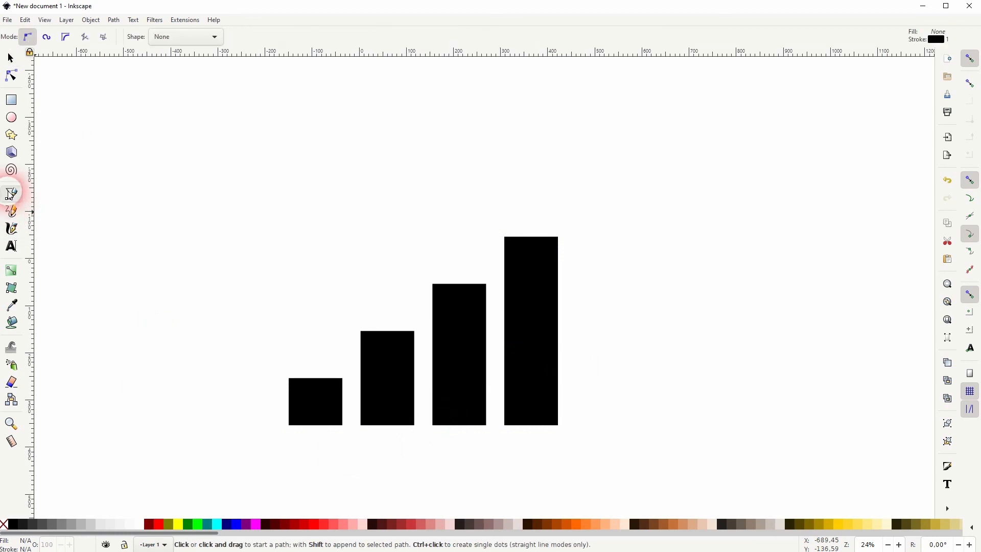
pyautogui.click(308, 338)
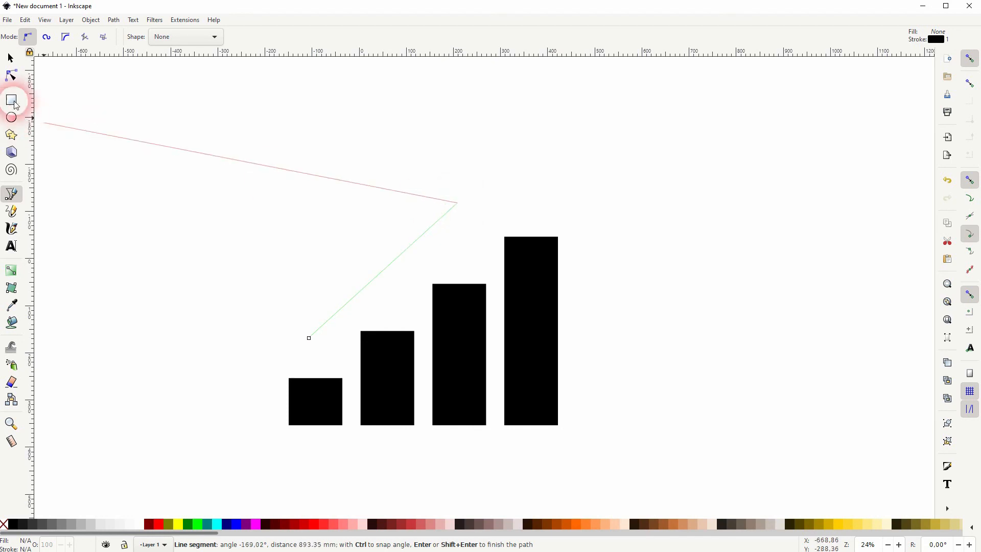
pyautogui.click(11, 59)
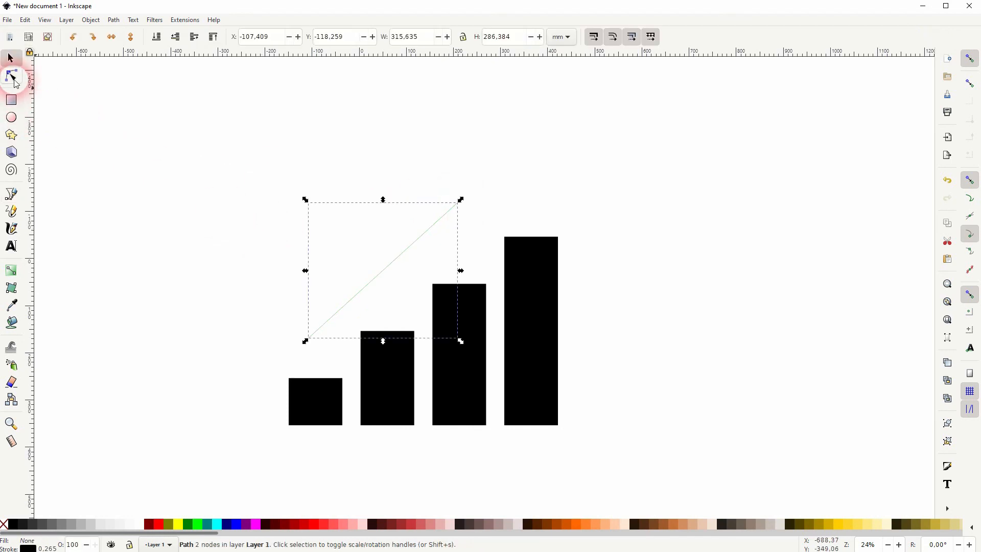
# - Move the line's lower end node down toward the first bar and bend the segment into a sagging curve
pyautogui.click(11, 76)
pyautogui.moveTo(389, 267); pyautogui.dragTo(402, 290)
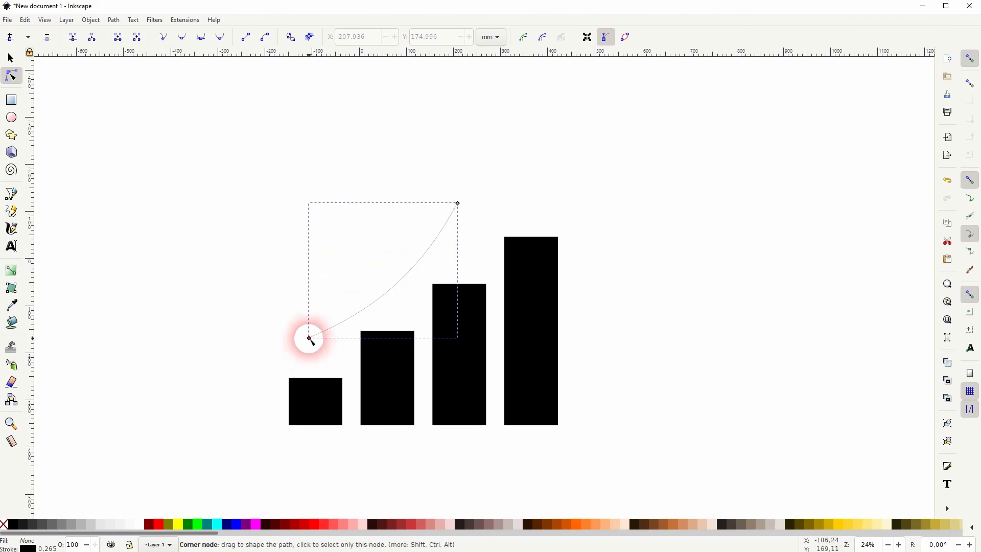
pyautogui.moveTo(310, 339); pyautogui.dragTo(312, 356)
pyautogui.hotkey('ctrl', 'z')
pyautogui.hotkey('ctrl', 'z')
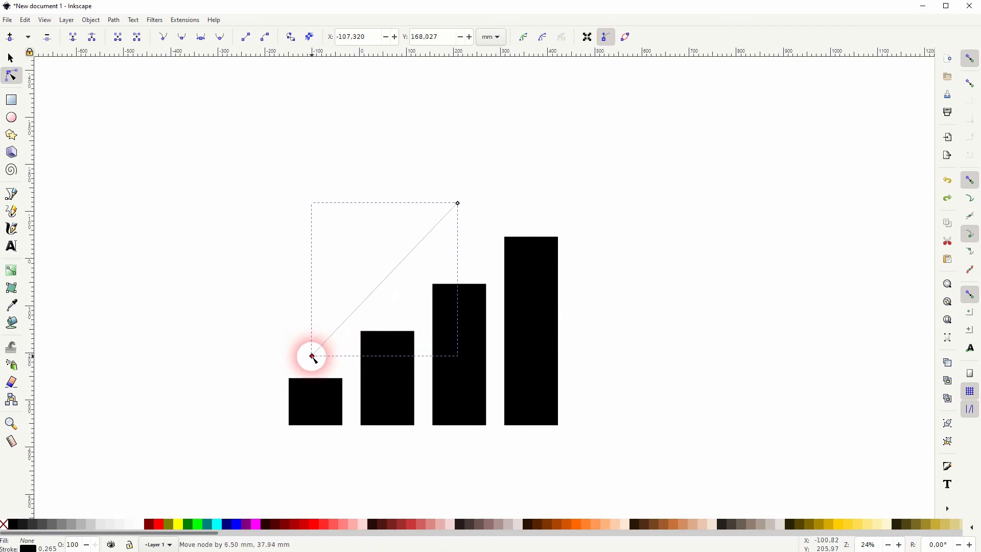
pyautogui.moveTo(389, 277); pyautogui.dragTo(401, 283)
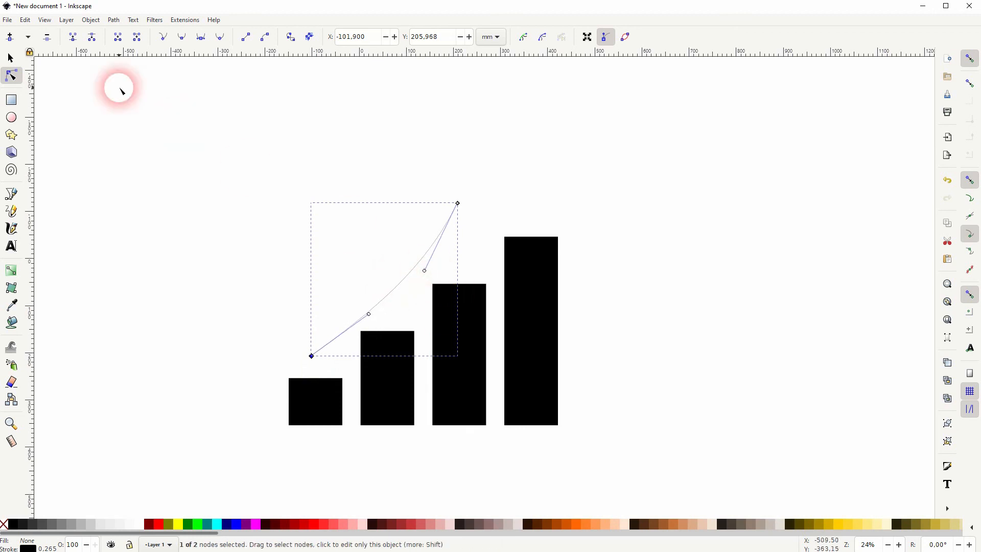
# - Set the curve's stroke width to 5 mm and add an arrowhead as its end marker
pyautogui.click(12, 59)
pyautogui.click(90, 19)
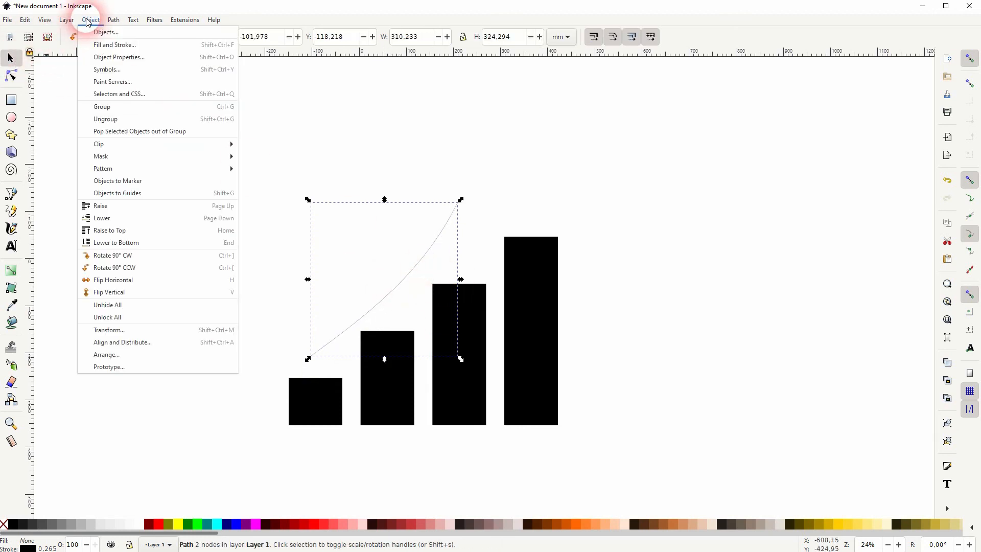
pyautogui.click(107, 41)
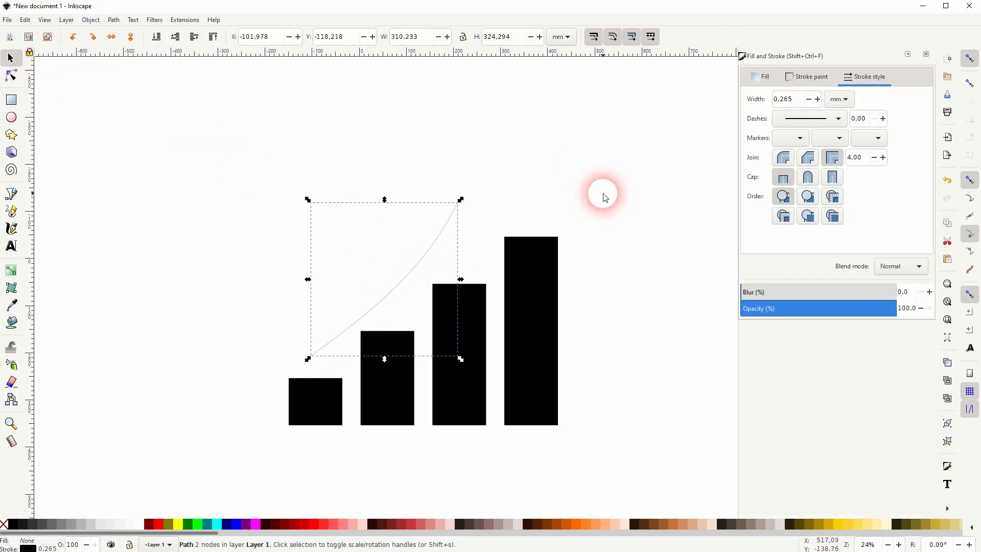
pyautogui.click(789, 100)
pyautogui.write('5')
pyautogui.press('Return')
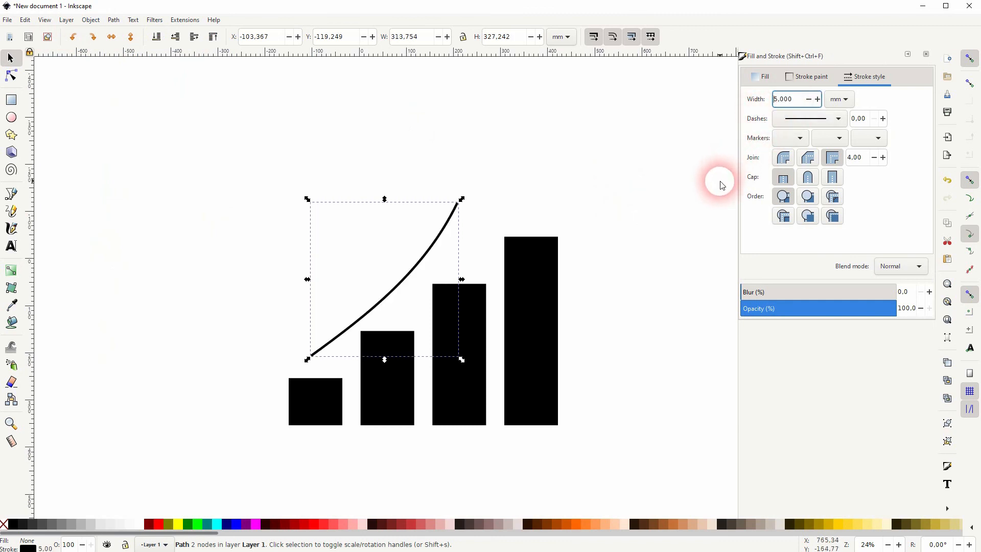
pyautogui.click(868, 139)
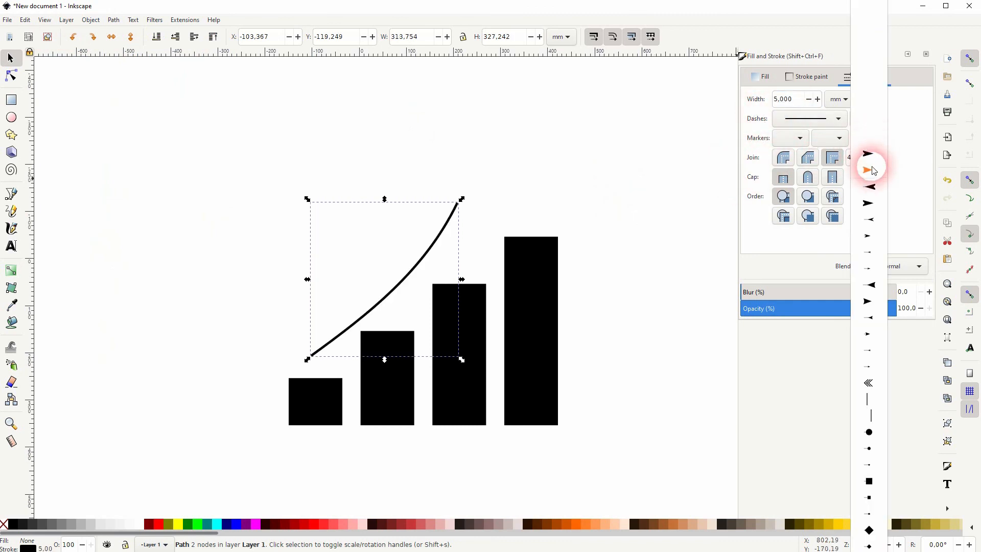
pyautogui.click(871, 167)
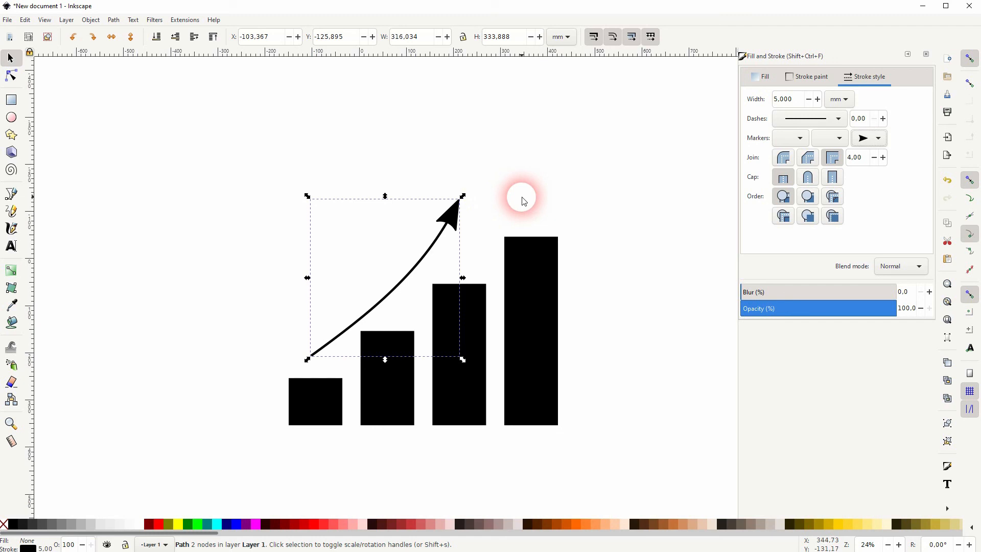
# - Move the arrow's tip node to about X 250, Y -136 mm and adjust its curve handle
pyautogui.click(19, 79)
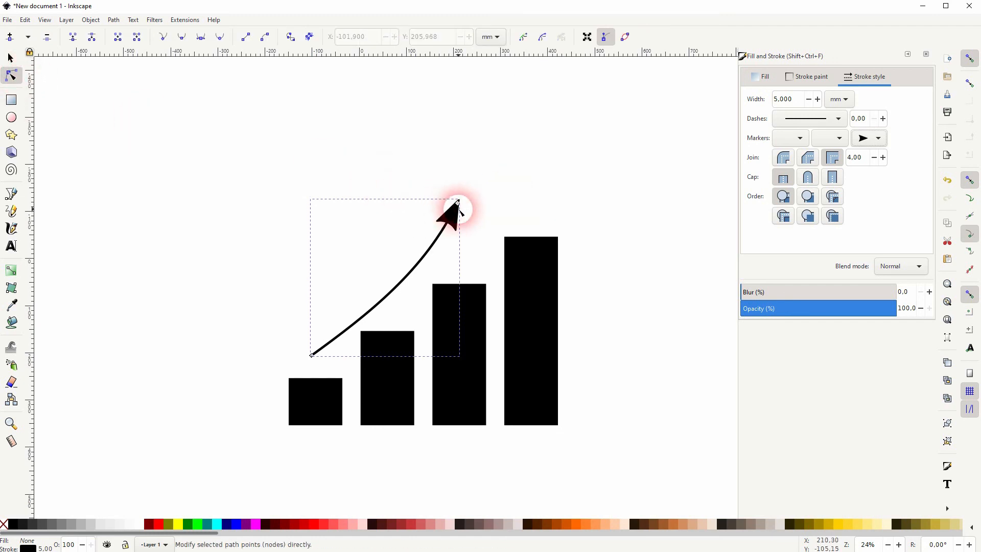
pyautogui.click(458, 204)
pyautogui.moveTo(458, 204); pyautogui.dragTo(478, 195)
pyautogui.moveTo(445, 262); pyautogui.dragTo(431, 284)
# - With snapping temporarily switched off, adjust both curve handles of the arrow to give it a rounder bend
pyautogui.click(944, 78)
pyautogui.click(970, 57)
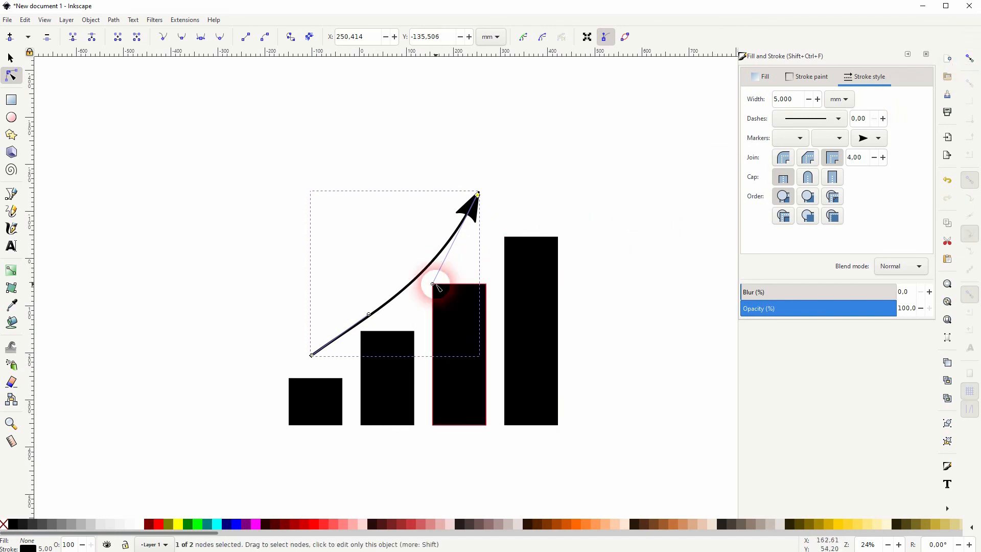
pyautogui.moveTo(433, 285)
pyautogui.mouseDown()
pyautogui.moveTo(412, 320)
pyautogui.moveTo(409, 304)
pyautogui.moveTo(436, 273)
pyautogui.mouseUp()
pyautogui.moveTo(368, 314); pyautogui.dragTo(371, 328)
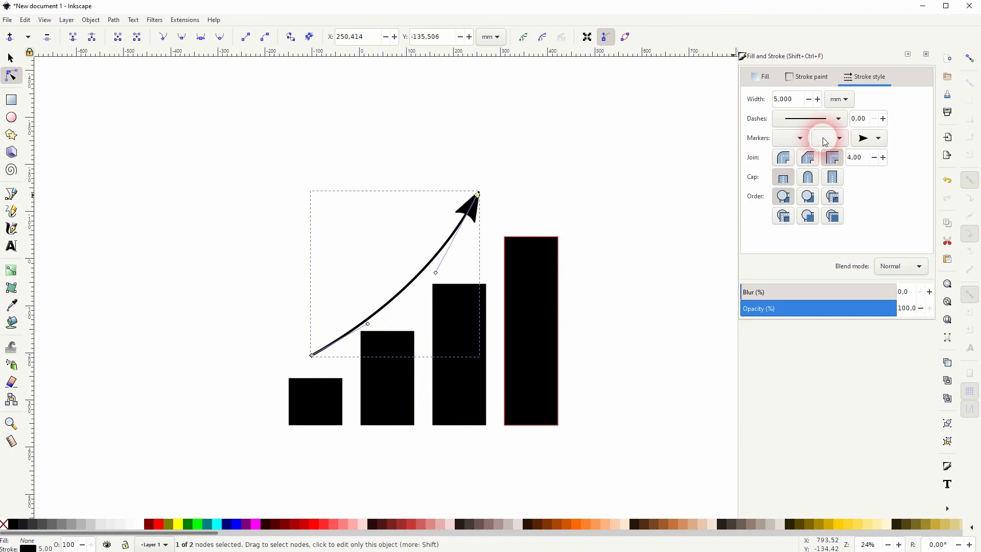
pyautogui.click(969, 58)
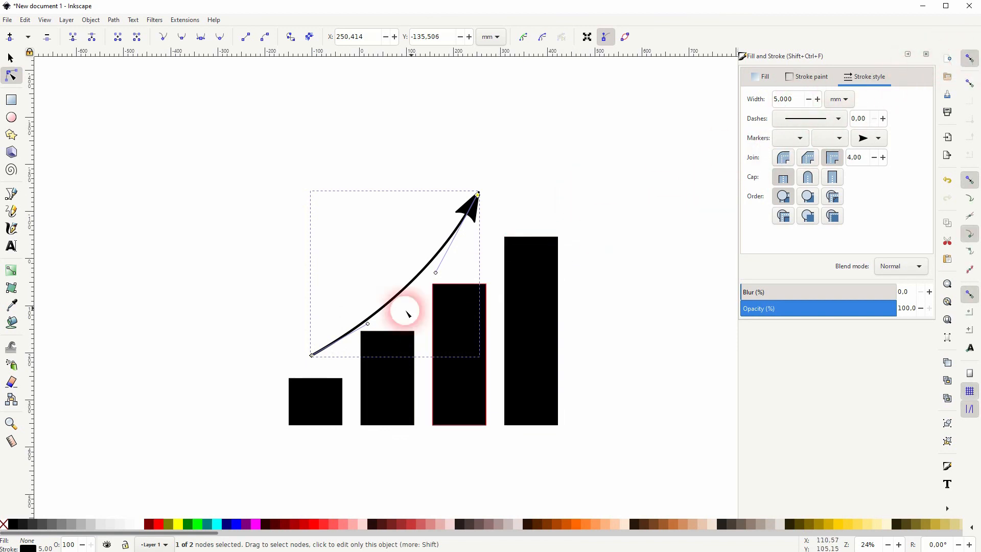
# - Give the arrow's stroke a round cap and examine its lower end
pyautogui.click(11, 58)
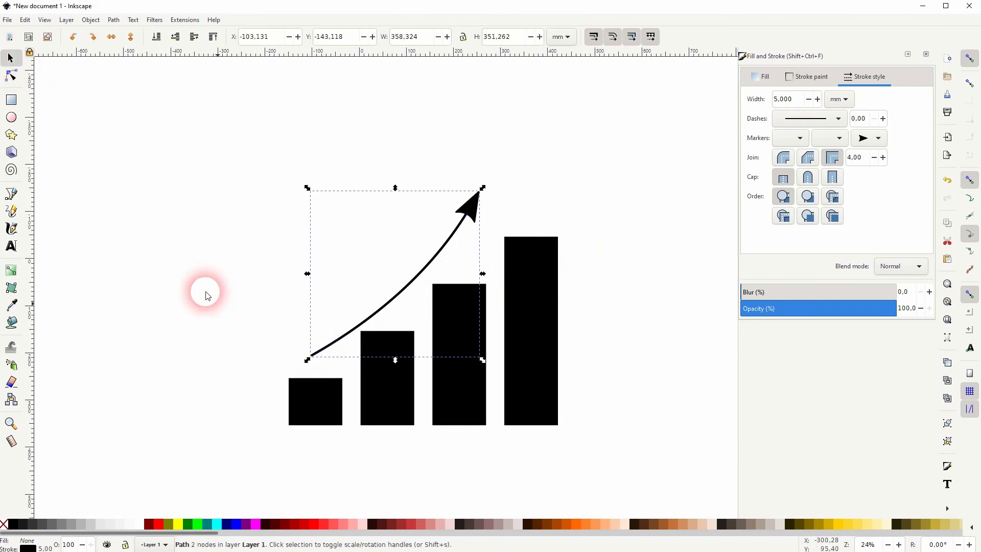
pyautogui.click(809, 180)
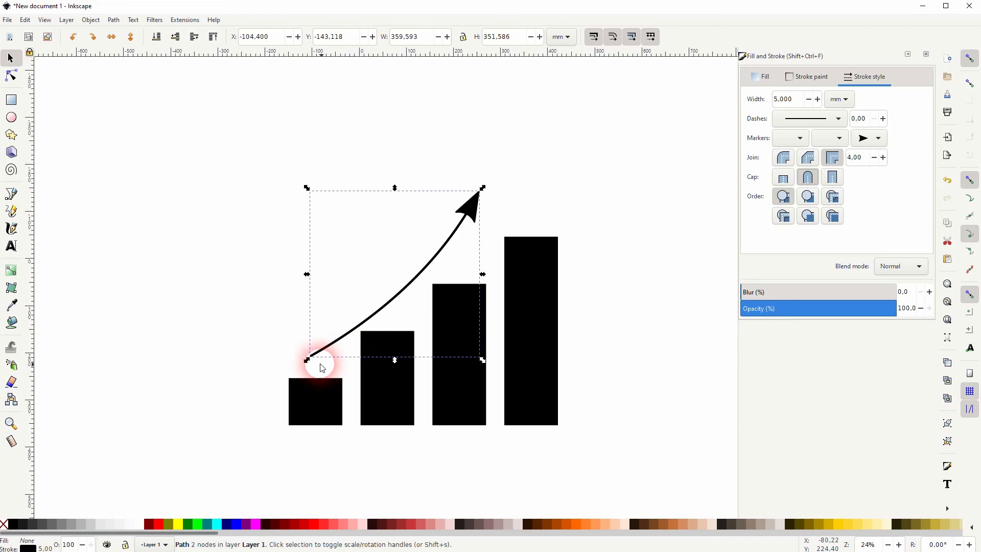
pyautogui.scroll(5, 313, 358)
pyautogui.scroll(2, 304, 363)
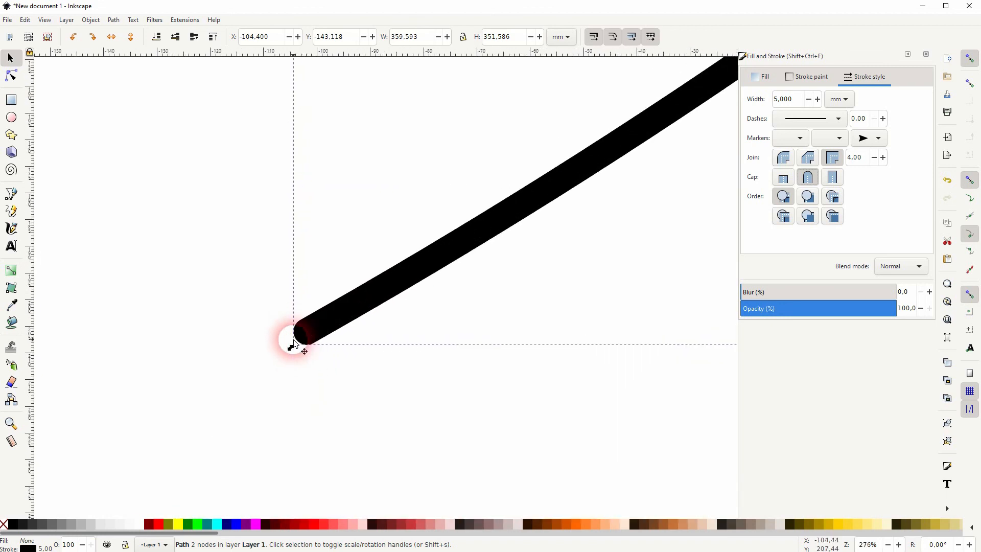
# - Restore the round cap on the arrow's stroke and set its stroke width to 7 mm
pyautogui.click(807, 177)
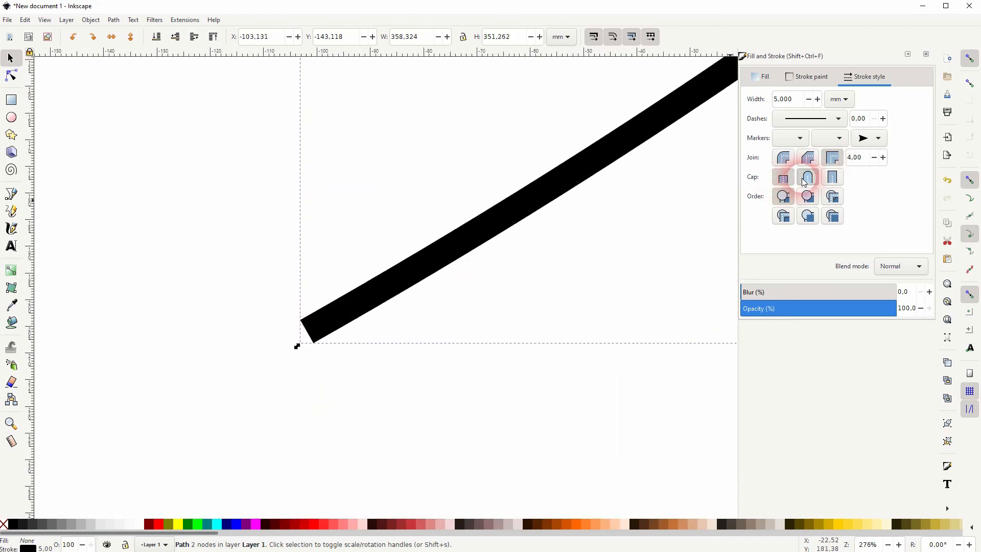
pyautogui.scroll(-6, 429, 339)
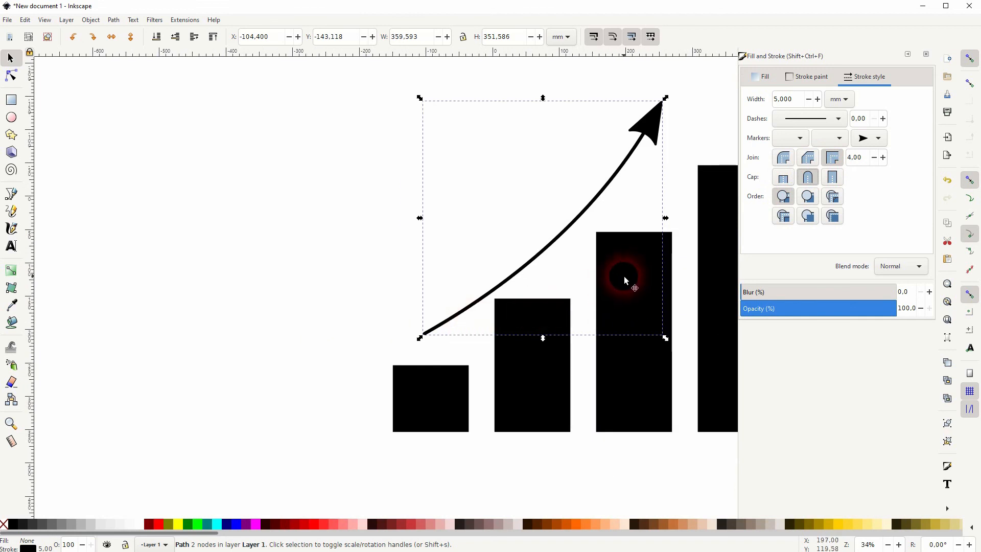
pyautogui.scroll(-1, 618, 274)
pyautogui.scroll(1, 600, 199)
pyautogui.press('space')
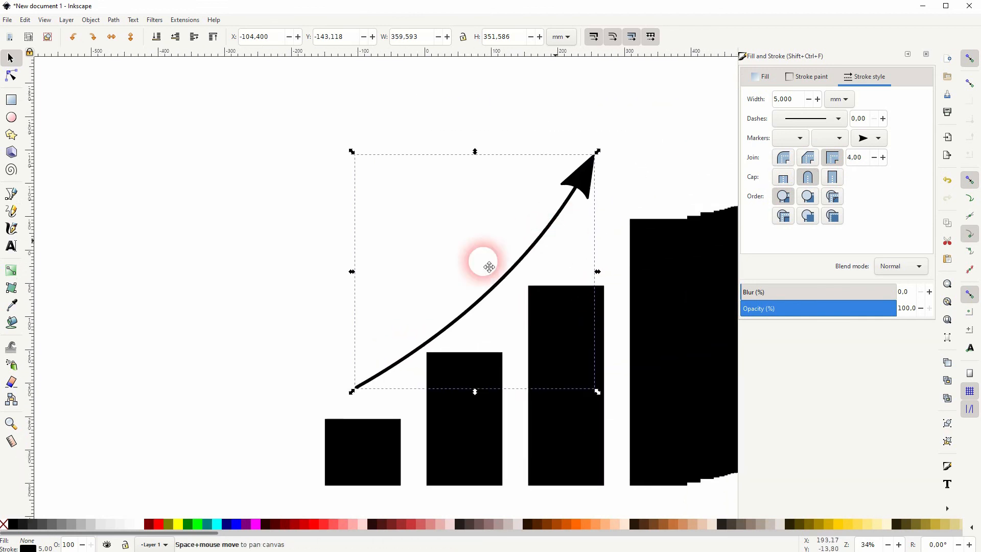
pyautogui.moveTo(796, 99); pyautogui.dragTo(774, 110)
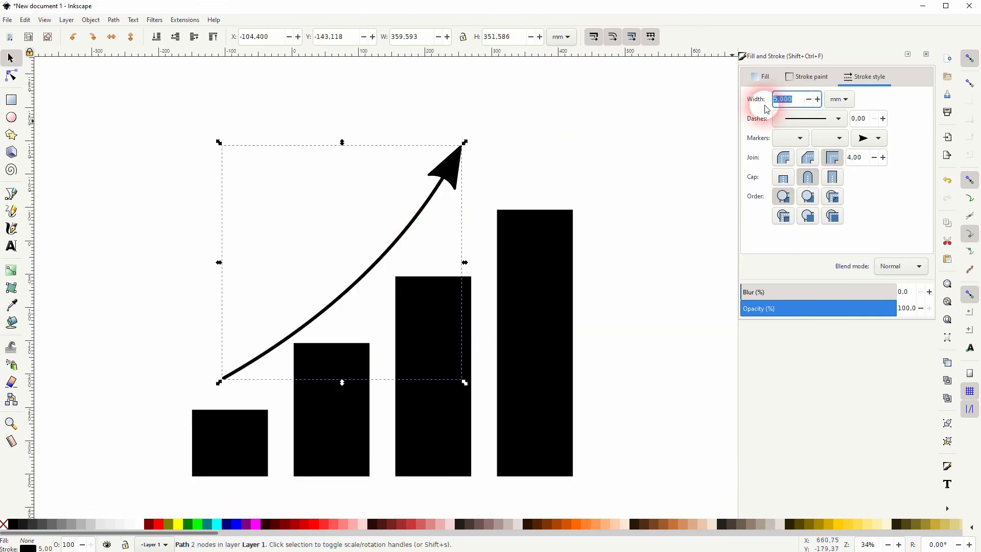
pyautogui.write('7')
pyautogui.press('Return')
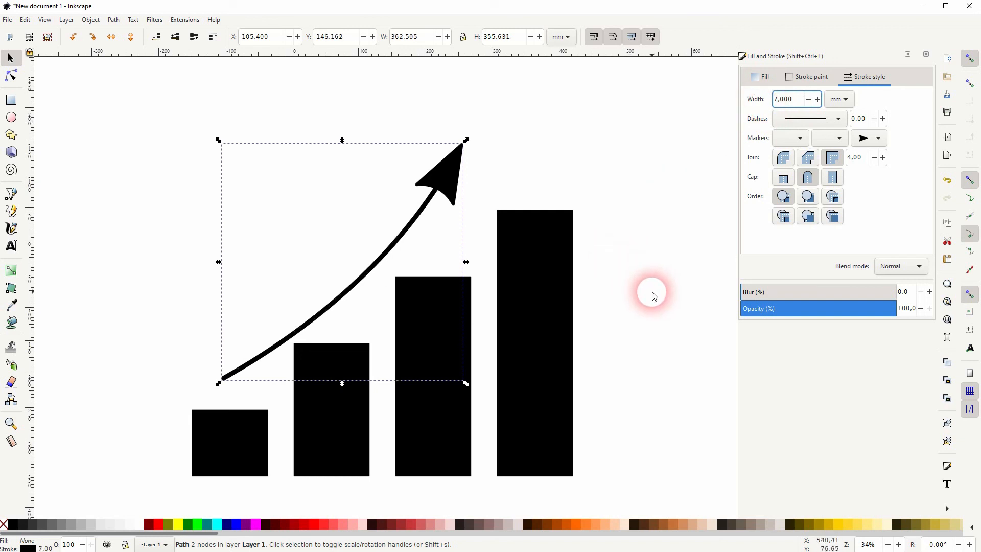
pyautogui.click(926, 54)
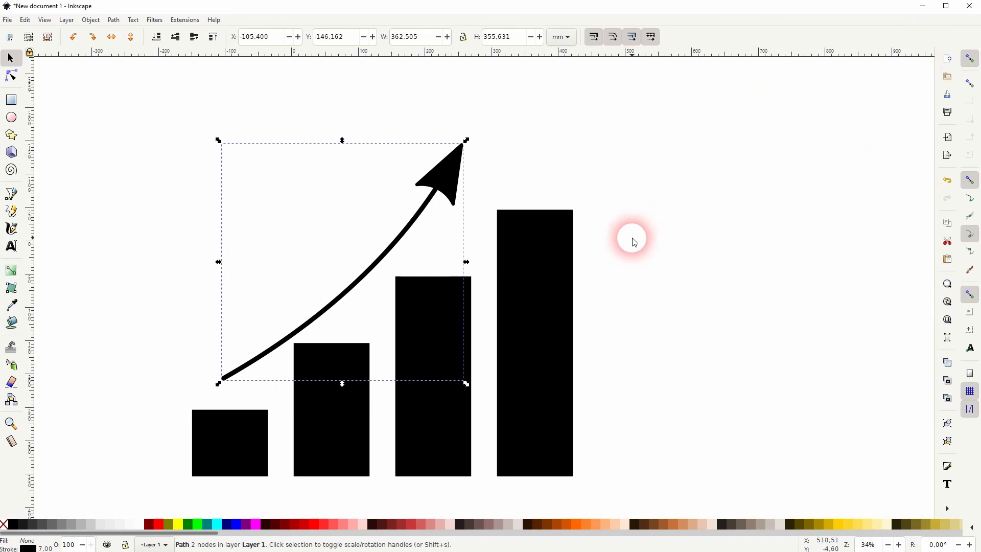
# - Colour the arrow orange and fill the group of four bars dark blue
pyautogui.scroll(-1, 630, 237)
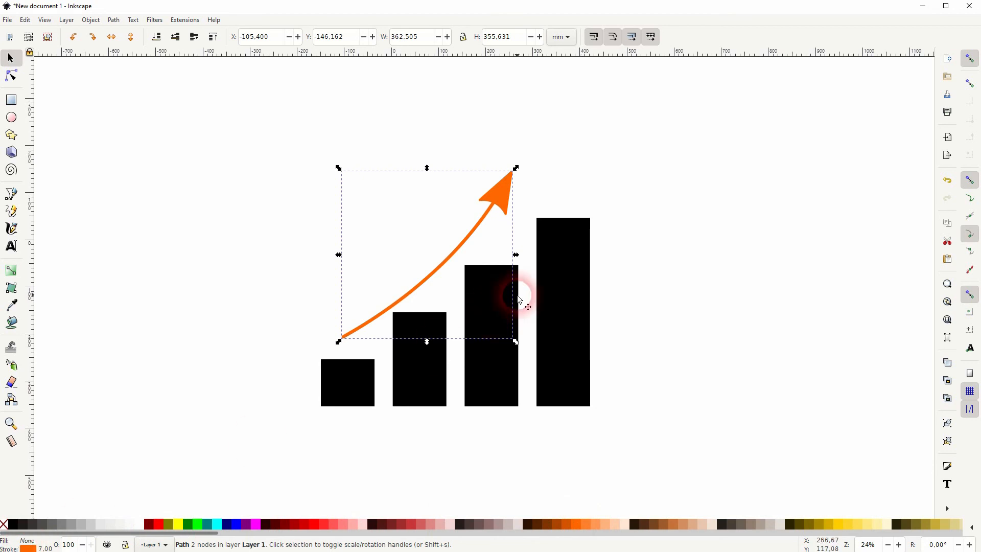
pyautogui.click(581, 343)
pyautogui.moveTo(207, 532); pyautogui.dragTo(697, 550)
pyautogui.click(612, 526)
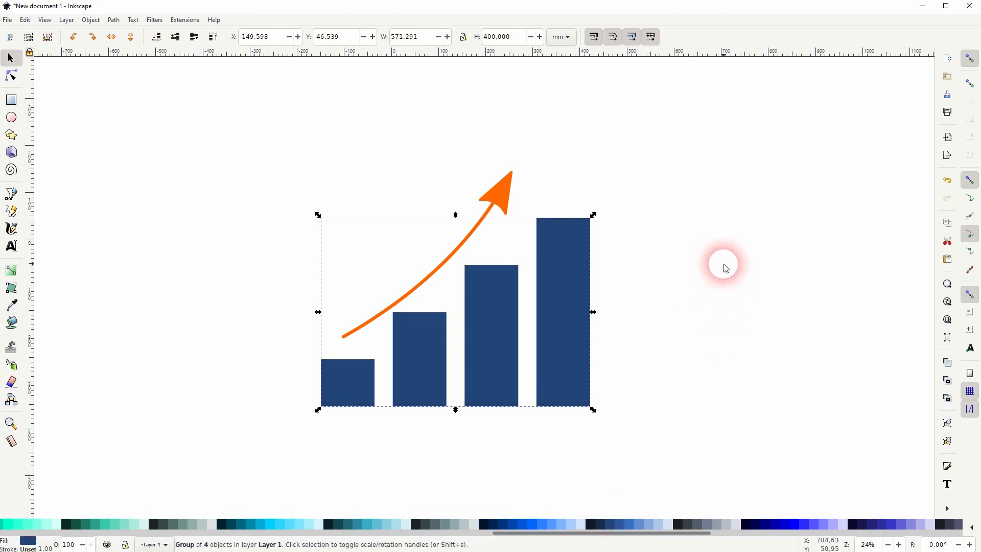
pyautogui.click(725, 268)
# - Shift the arrow upward away from the bars, try a 10 mm stroke width, and settle on 8 mm
pyautogui.moveTo(443, 251); pyautogui.dragTo(440, 244)
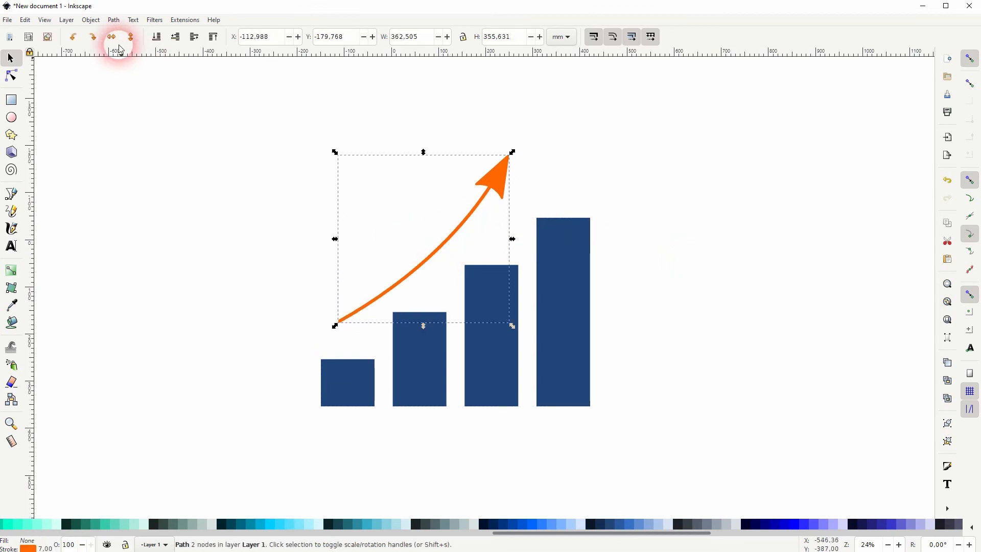
pyautogui.click(92, 21)
pyautogui.click(112, 43)
pyautogui.moveTo(798, 102); pyautogui.dragTo(761, 102)
pyautogui.write('10')
pyautogui.press('Return')
pyautogui.write('8')
pyautogui.press('Return')
# - Move the arrow to about X -96, Y -192 mm so it sits clear above the bars
pyautogui.click(654, 330)
pyautogui.moveTo(220, 445)
pyautogui.mouseDown()
pyautogui.moveTo(685, 132)
pyautogui.moveTo(271, 403)
pyautogui.mouseUp()
pyautogui.click(429, 264)
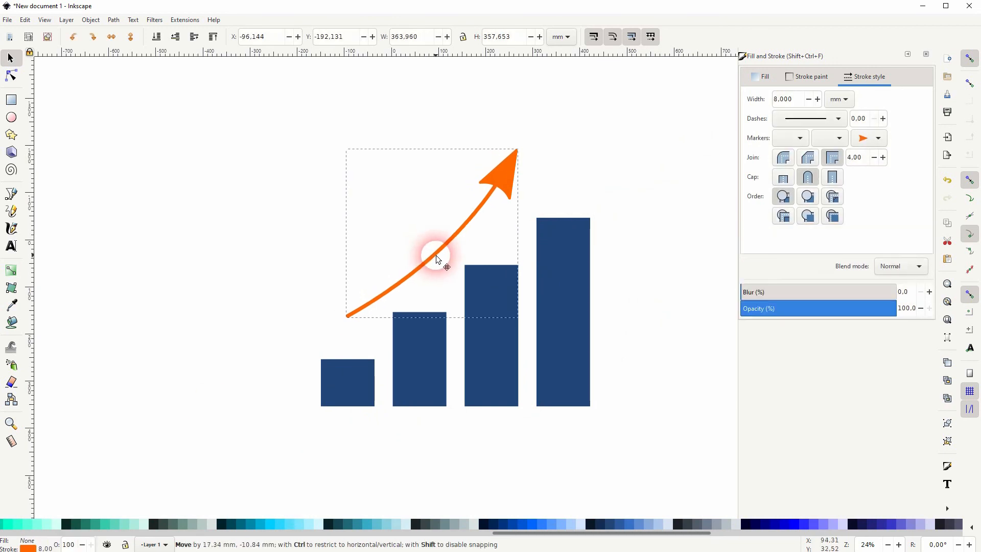
# - Group the arrow with the bars and scale the group down proportionally to about half its size
pyautogui.moveTo(263, 441); pyautogui.dragTo(656, 104)
pyautogui.hotkey('ctrl', 'g')
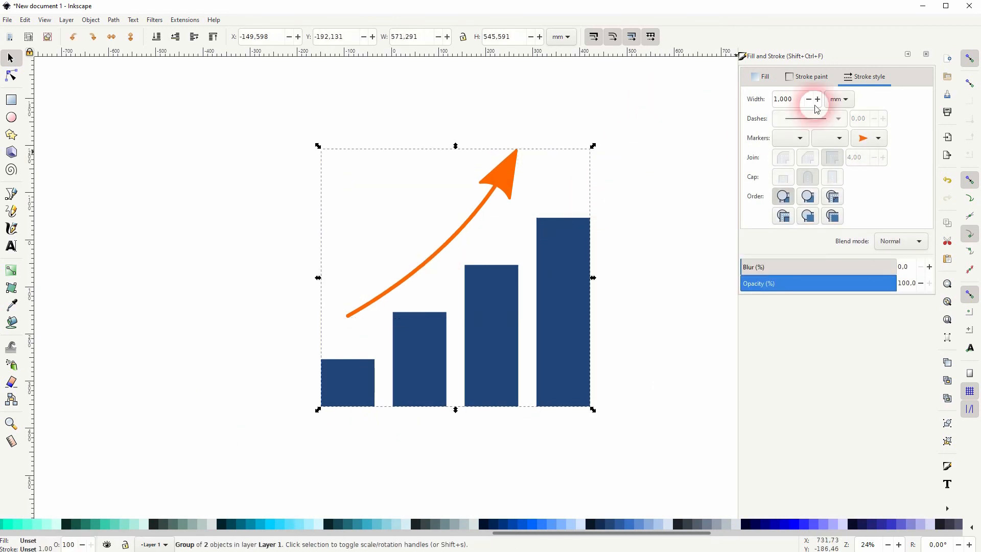
pyautogui.click(926, 53)
pyautogui.moveTo(593, 409); pyautogui.dragTo(517, 347)
pyautogui.click(641, 297)
# - Draw a circle of about 241 mm radius over the chart, remove its stroke, and fill it black
pyautogui.click(10, 118)
pyautogui.moveTo(459, 302); pyautogui.dragTo(574, 424)
pyautogui.moveTo(515, 533); pyautogui.dragTo(426, 536)
pyautogui.moveTo(122, 531); pyautogui.dragTo(21, 532)
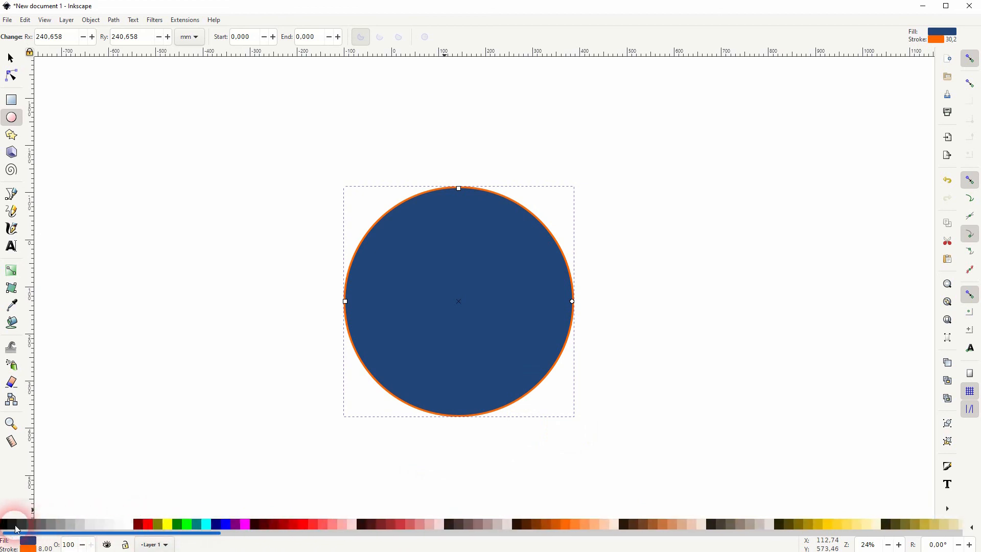
pyautogui.keyDown('shift'); pyautogui.click(5, 524); pyautogui.keyUp('shift')
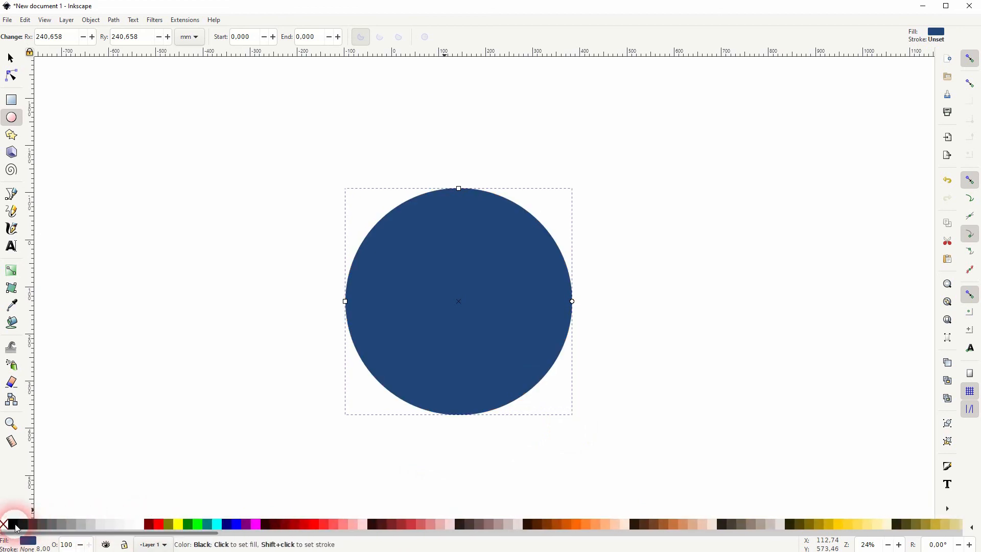
pyautogui.click(13, 526)
pyautogui.click(9, 59)
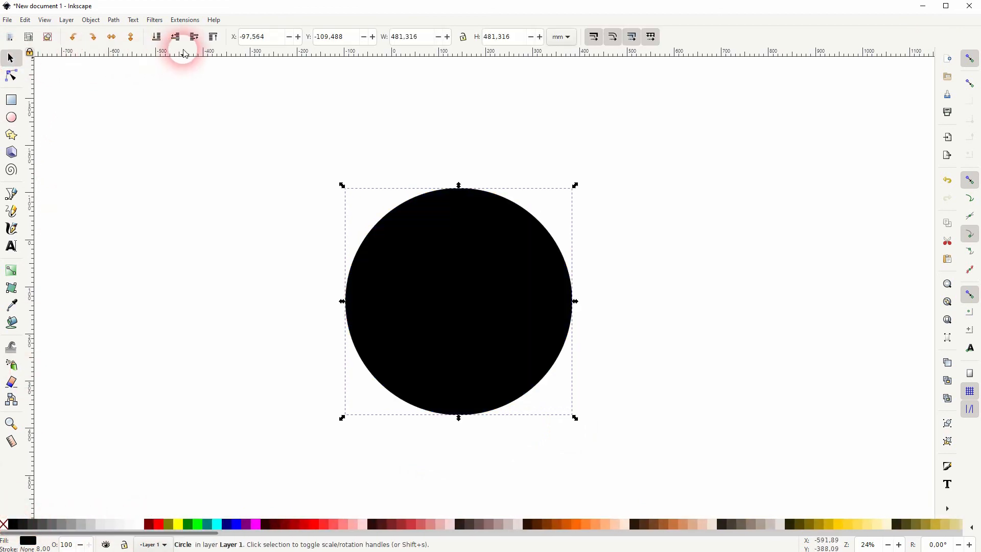
# - Send the circle behind the chart and enlarge it to about 527 mm in diameter around the artwork
pyautogui.click(156, 36)
pyautogui.moveTo(564, 344); pyautogui.dragTo(591, 321)
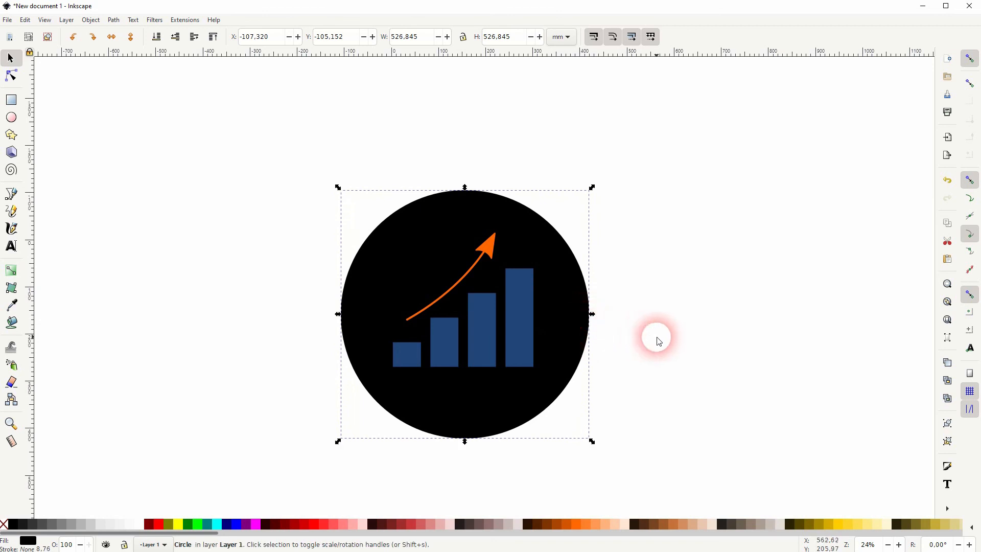
pyautogui.click(682, 315)
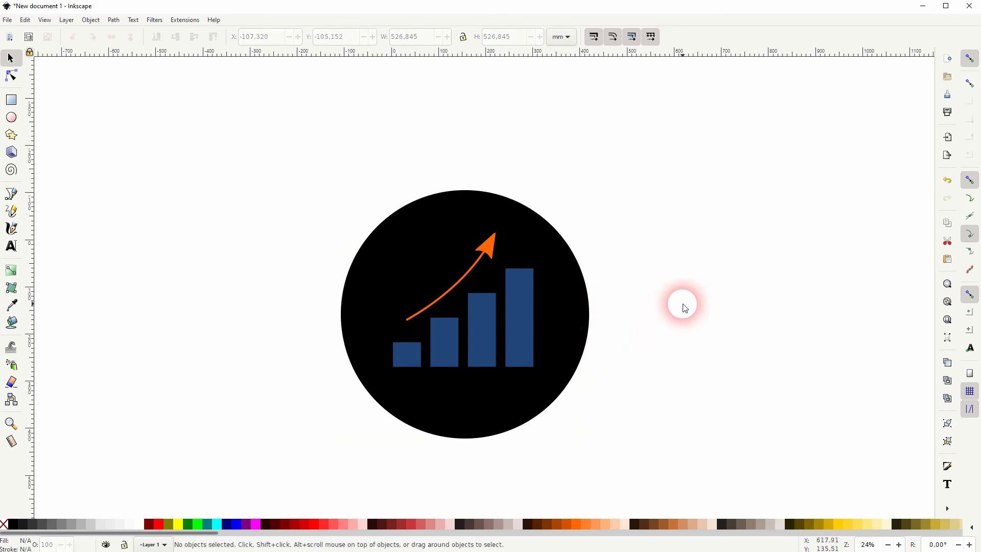
# - Change the background circle's fill to light grey
pyautogui.click(568, 328)
pyautogui.click(74, 523)
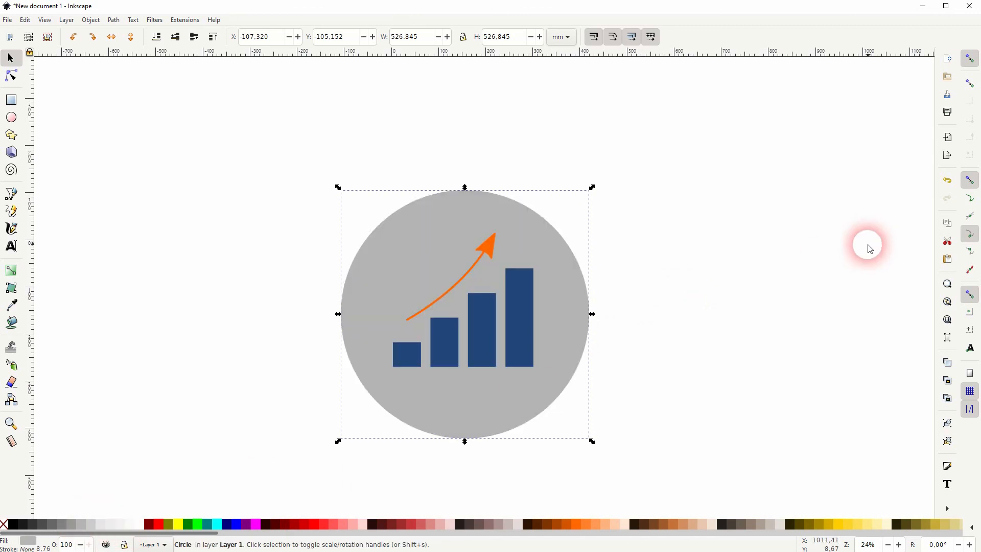
pyautogui.click(774, 289)
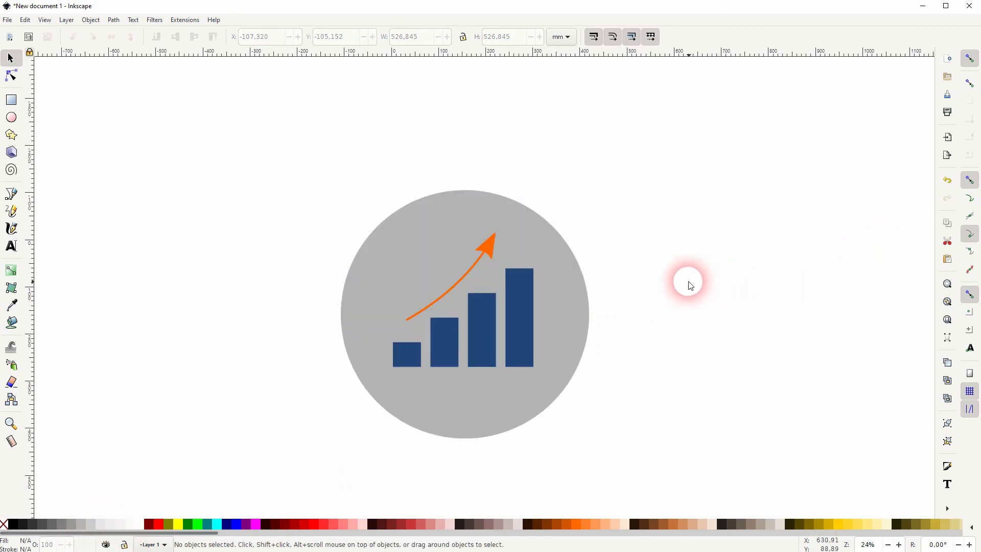